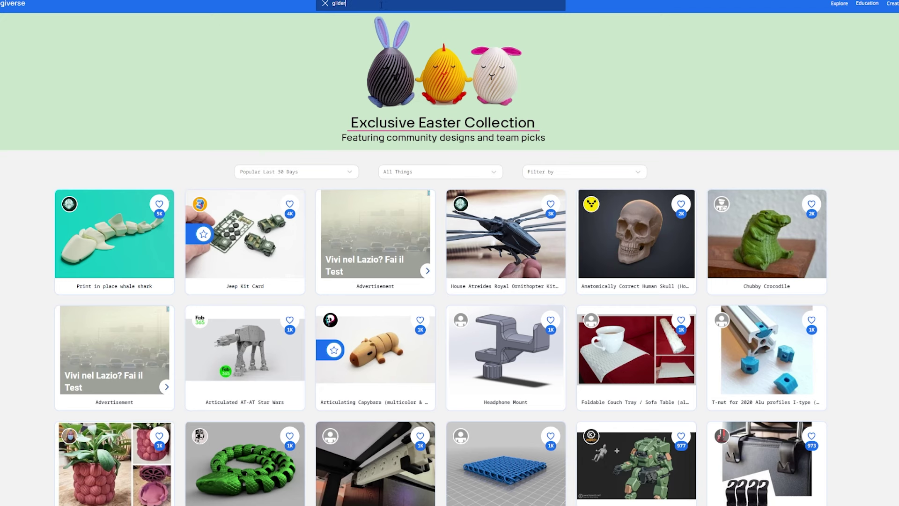
Submit a Thingiverse search for 'glider'
{"action": "key", "text": "Return"}
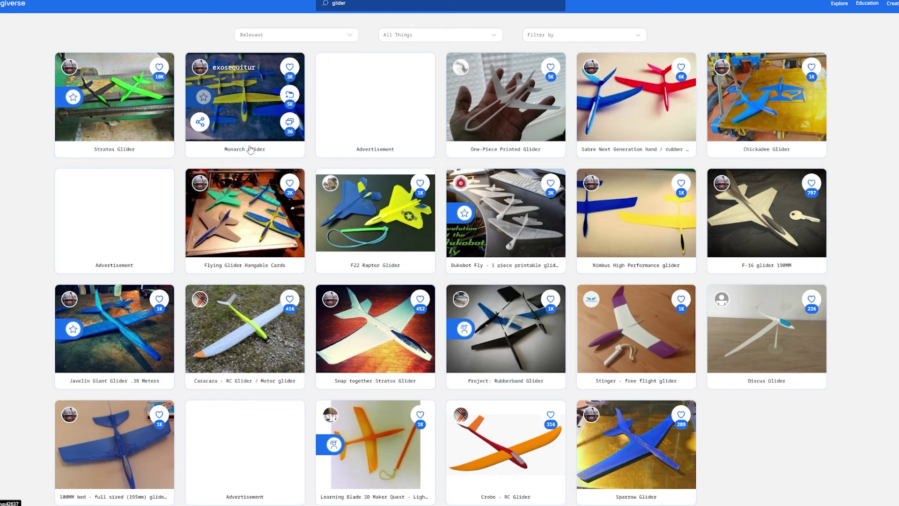
Open the Monarch Glider page and view its 3D render
{"action": "left_click", "coordinate": [245, 89]}
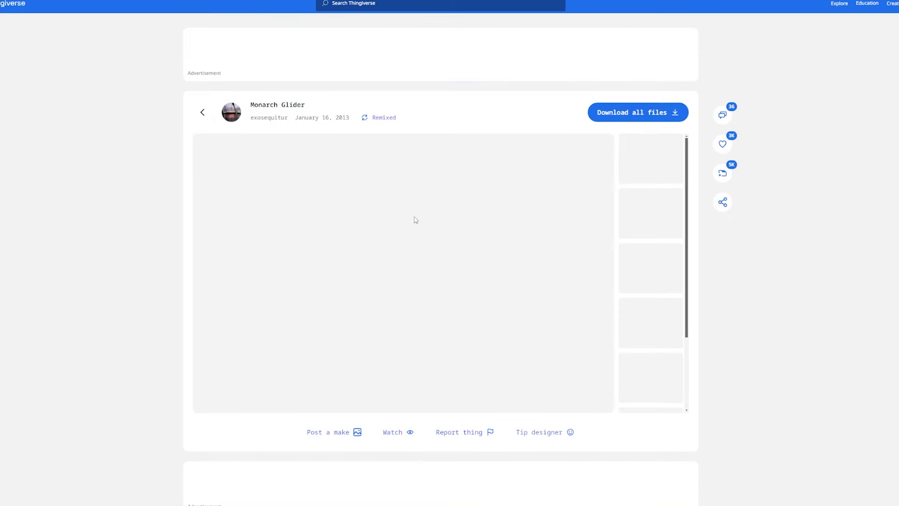
{"action": "left_click", "coordinate": [644, 218]}
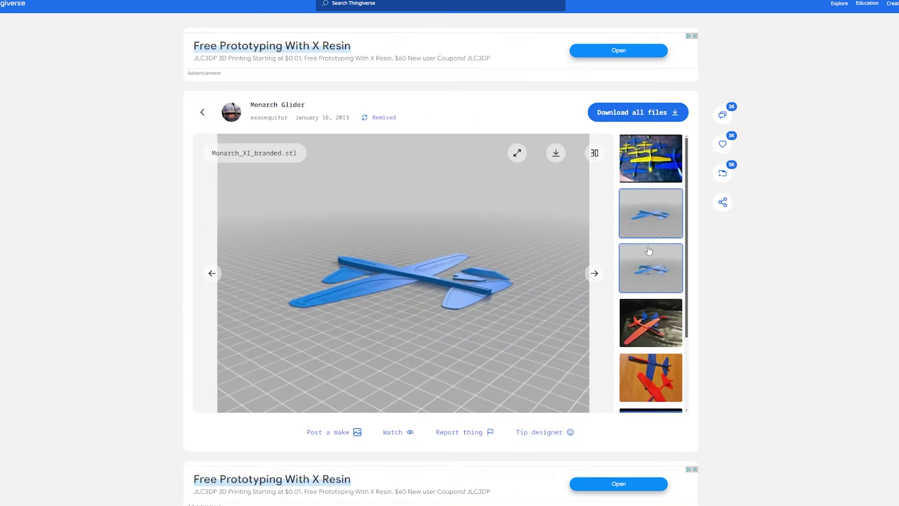
{"action": "scroll", "coordinate": [615, 285], "scroll_direction": "down", "scroll_amount": 5}
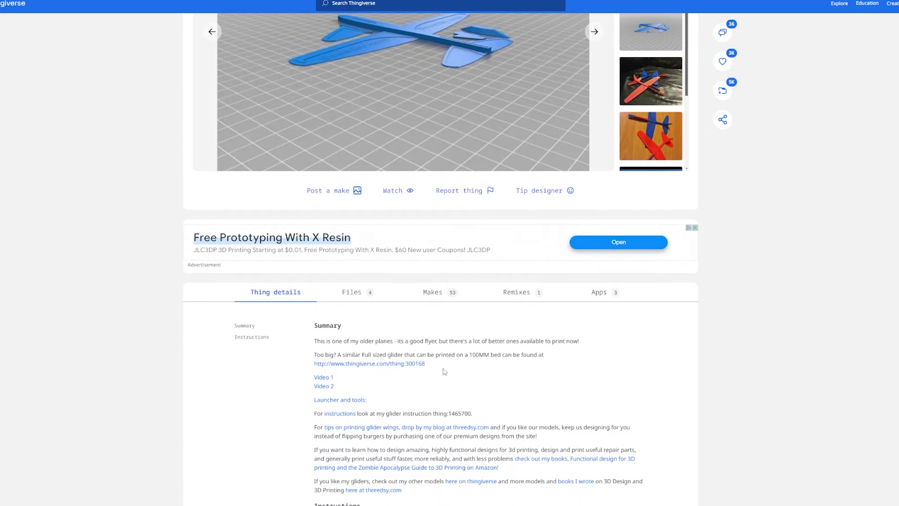
Open the 3D Printed glider instructions page and page through its gallery past sabre_promo.stl
{"action": "left_click", "coordinate": [340, 413]}
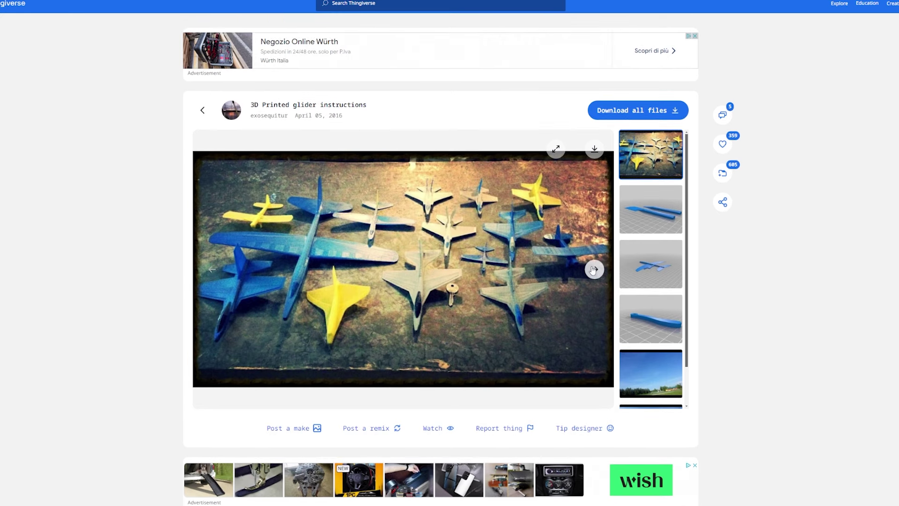
{"action": "left_click", "coordinate": [594, 269]}
{"action": "left_click", "coordinate": [594, 269]}
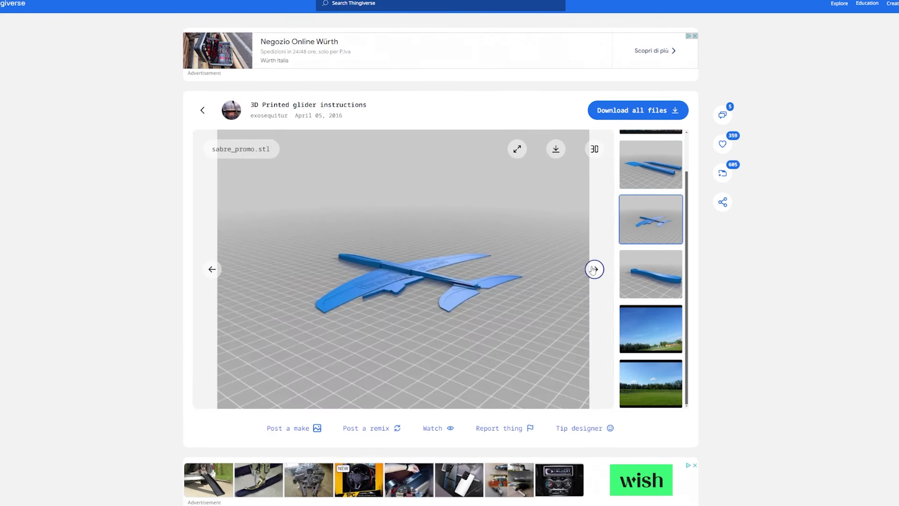
{"action": "left_click", "coordinate": [594, 269]}
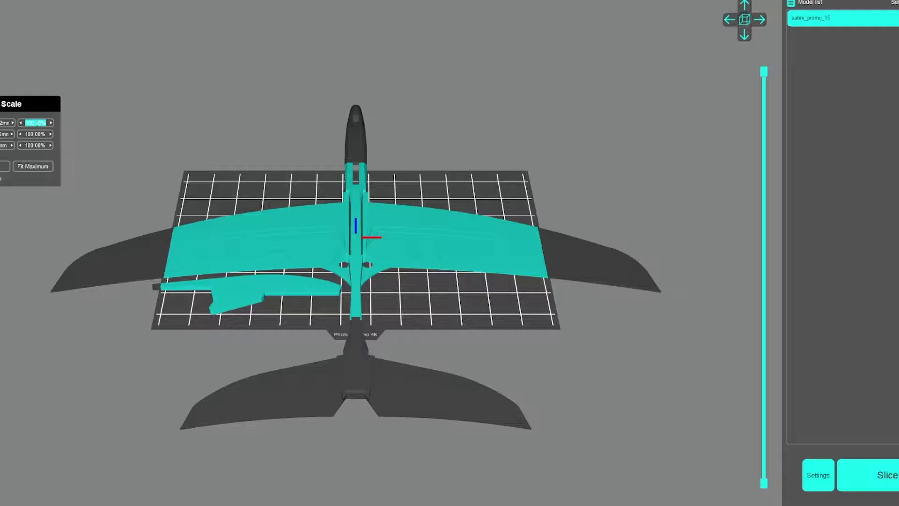
Scale the glider uniformly down to 25%
{"action": "type", "text": "25"}
{"action": "key", "text": "Return"}
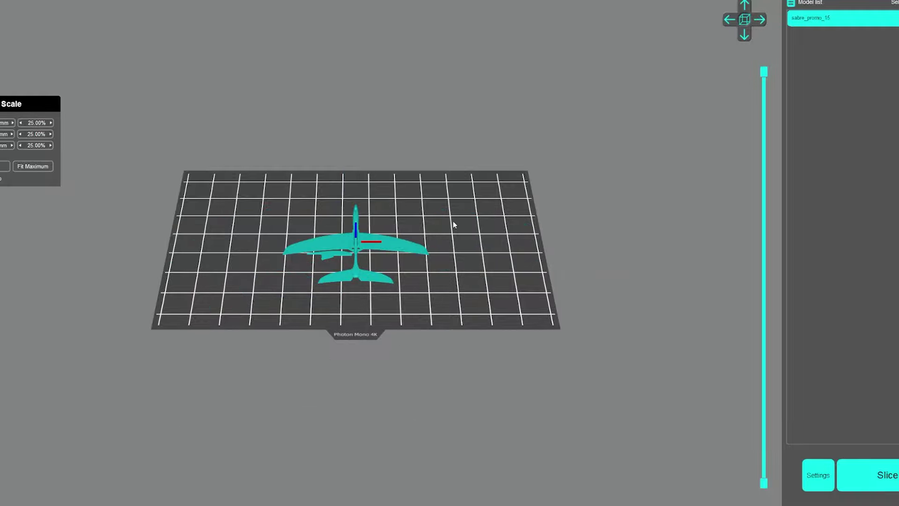
{"action": "left_click", "coordinate": [569, 202]}
{"action": "scroll", "coordinate": [395, 276], "scroll_direction": "up", "scroll_amount": 6}
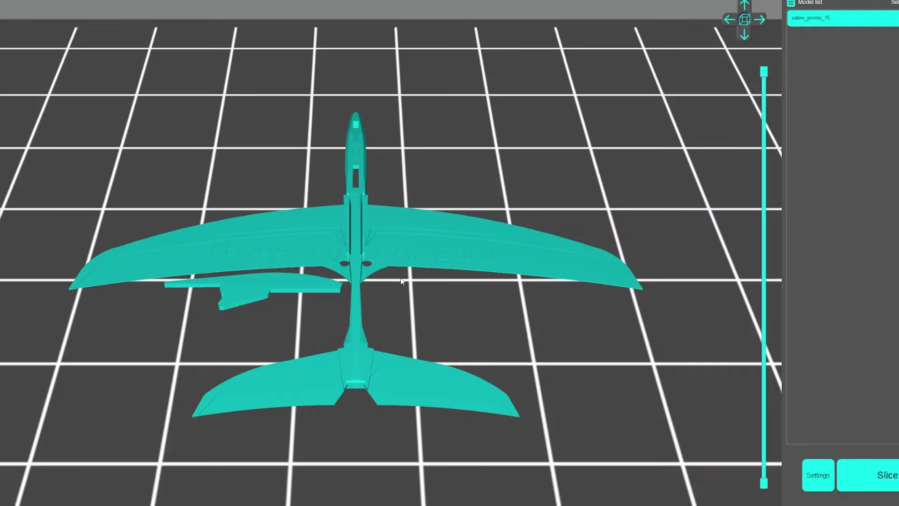
Set the glider's Y offset to 0 and raise it above the plate
{"action": "middle_click_drag", "start_coordinate": [436, 311], "coordinate": [477, 306]}
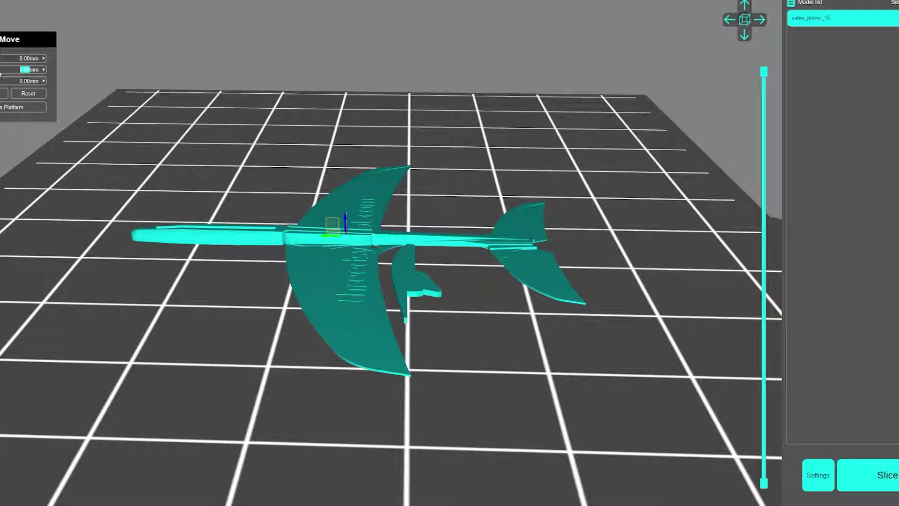
{"action": "key", "text": "Down"}
{"action": "left_click", "coordinate": [44, 81]}
{"action": "left_click", "coordinate": [44, 81]}
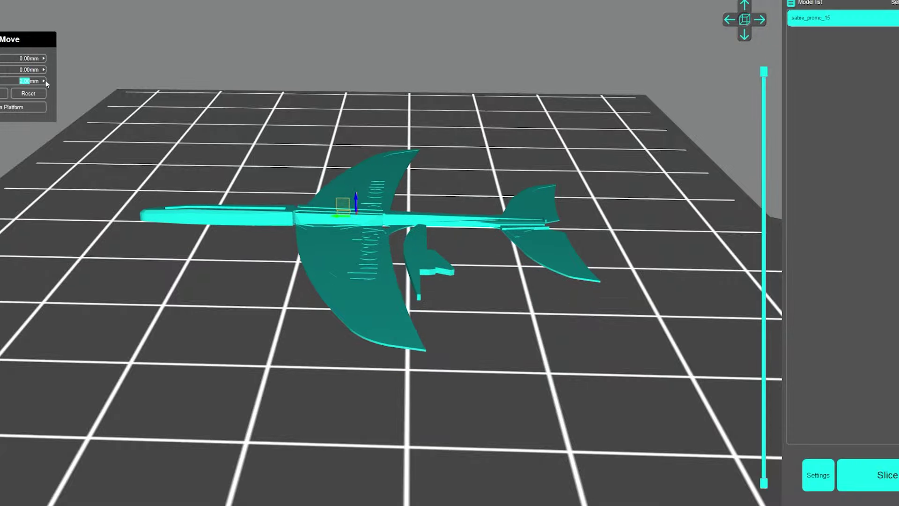
{"action": "left_click", "coordinate": [537, 299]}
{"action": "middle_click_drag", "start_coordinate": [537, 300], "coordinate": [585, 197]}
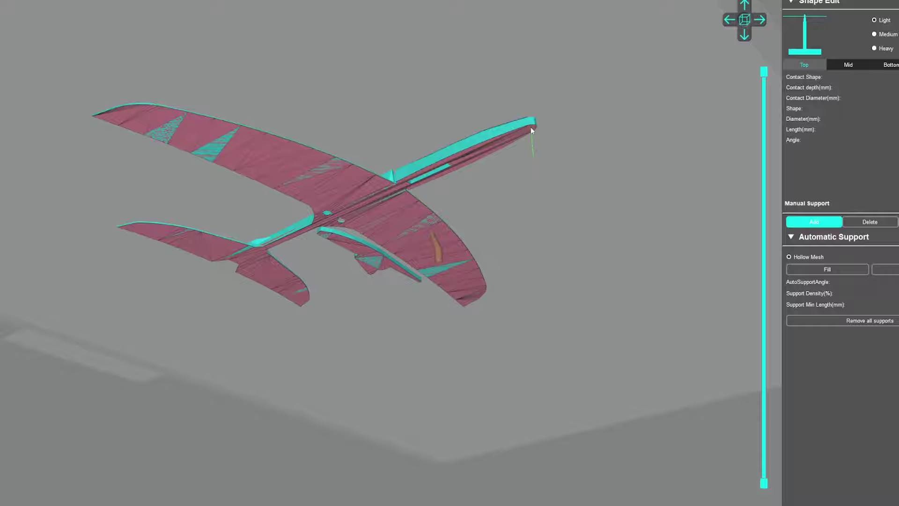
{"action": "middle_click_drag", "start_coordinate": [532, 131], "coordinate": [539, 224]}
Place four support pins on the tail's trailing edge and six along the fuselage
{"action": "left_click", "coordinate": [508, 64]}
{"action": "left_click", "coordinate": [456, 62]}
{"action": "left_click", "coordinate": [335, 41]}
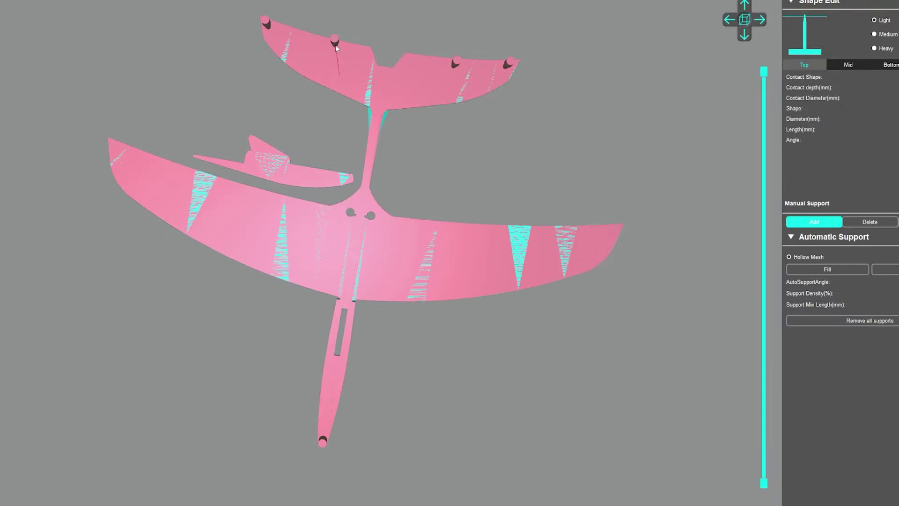
{"action": "left_click", "coordinate": [384, 68]}
{"action": "left_click", "coordinate": [379, 115]}
{"action": "left_click", "coordinate": [372, 153]}
{"action": "left_click", "coordinate": [364, 189]}
{"action": "left_click", "coordinate": [353, 298]}
{"action": "left_click", "coordinate": [361, 216]}
{"action": "left_click", "coordinate": [355, 252]}
Add two supports on the right wing and two on the lower fuselage
{"action": "middle_click_drag", "start_coordinate": [354, 252], "coordinate": [288, 234]}
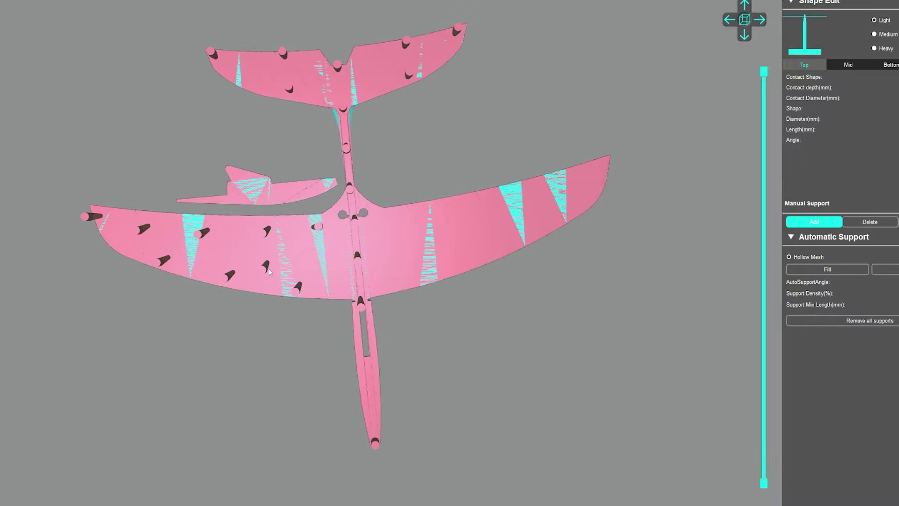
{"action": "left_click", "coordinate": [393, 215]}
{"action": "left_click", "coordinate": [439, 209]}
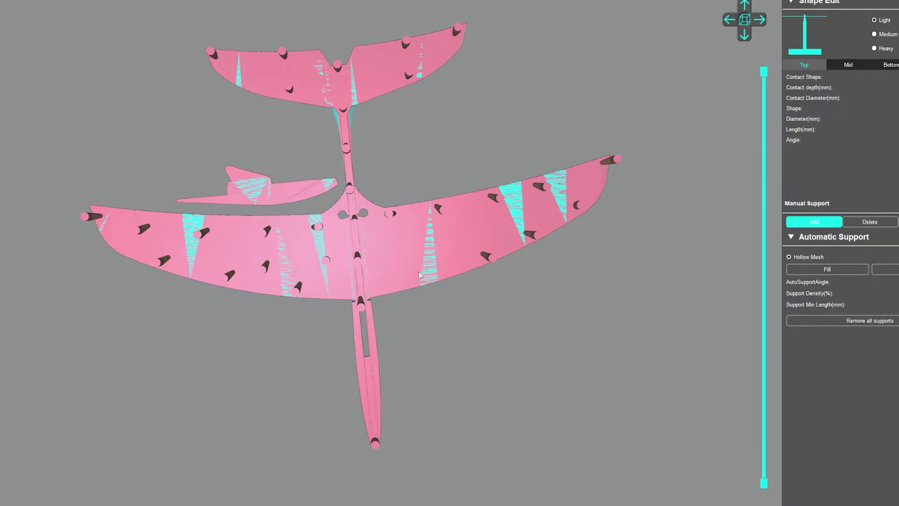
{"action": "left_click", "coordinate": [369, 359]}
{"action": "left_click", "coordinate": [375, 398]}
Add supports on the canard, then delete two extra canard pins
{"action": "left_click", "coordinate": [329, 185]}
{"action": "left_click", "coordinate": [240, 192]}
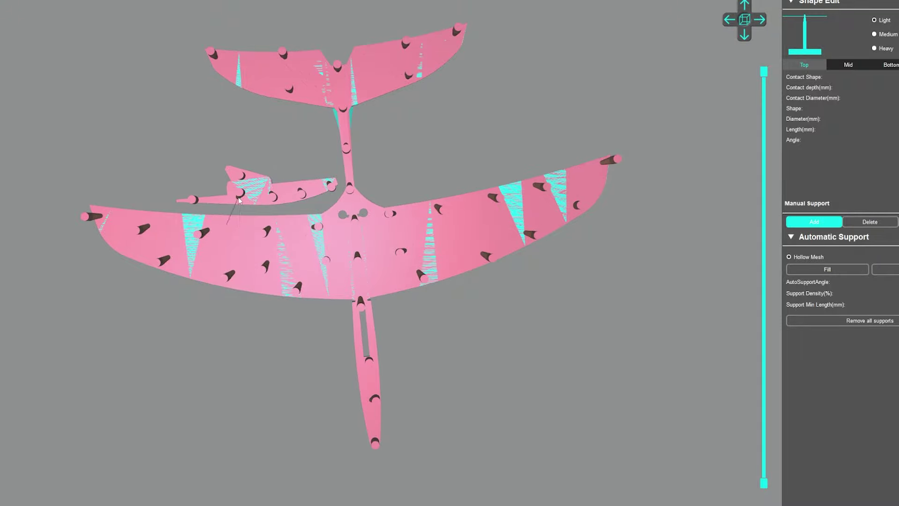
{"action": "left_click", "coordinate": [240, 176]}
{"action": "left_click", "coordinate": [193, 200]}
{"action": "left_click", "coordinate": [278, 197], "text": "ctrl"}
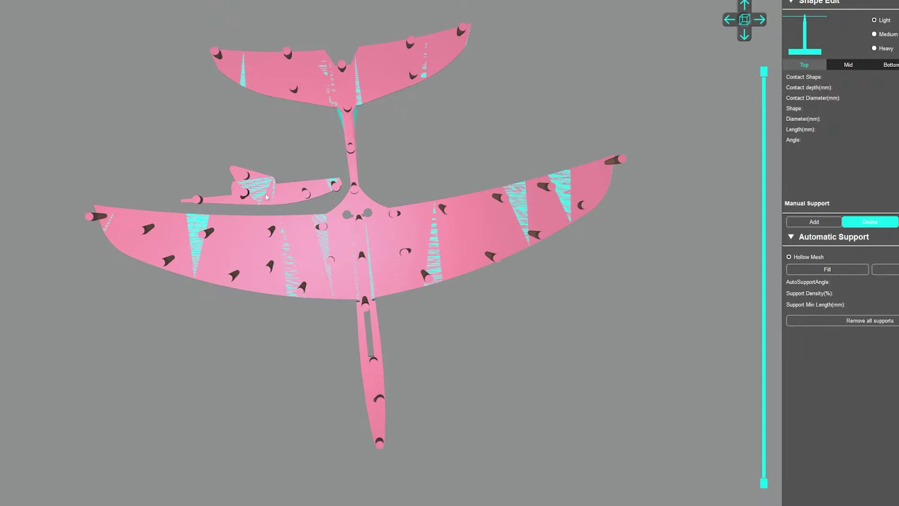
{"action": "left_click", "coordinate": [244, 193], "text": "ctrl"}
{"action": "left_click_drag", "start_coordinate": [472, 149], "coordinate": [182, 237]}
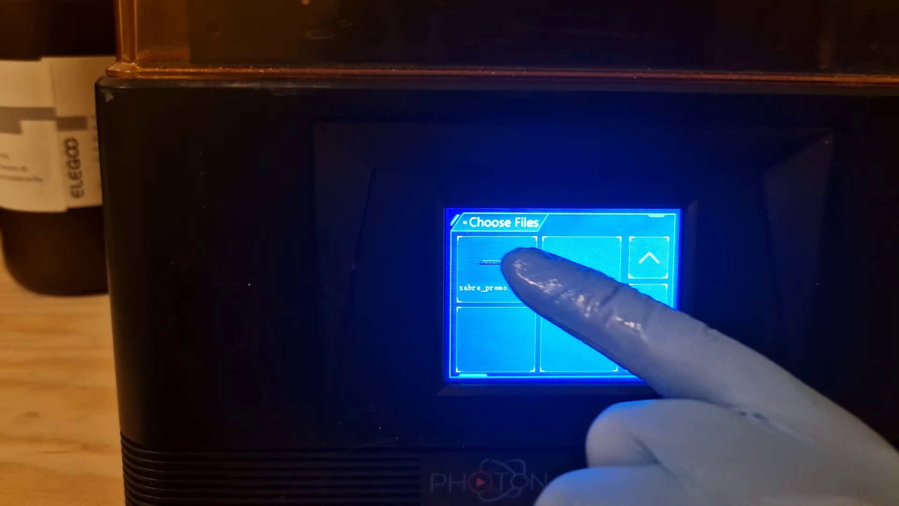
Select the sabre_promo file on the Photon touchscreen to start printing
{"action": "left_click", "coordinate": [496, 267]}
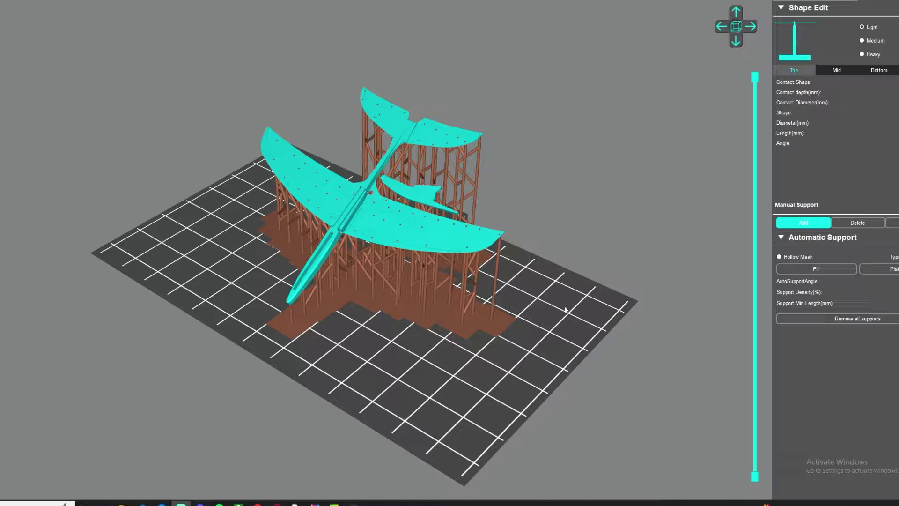
{"action": "left_click_drag", "start_coordinate": [566, 310], "coordinate": [452, 259]}
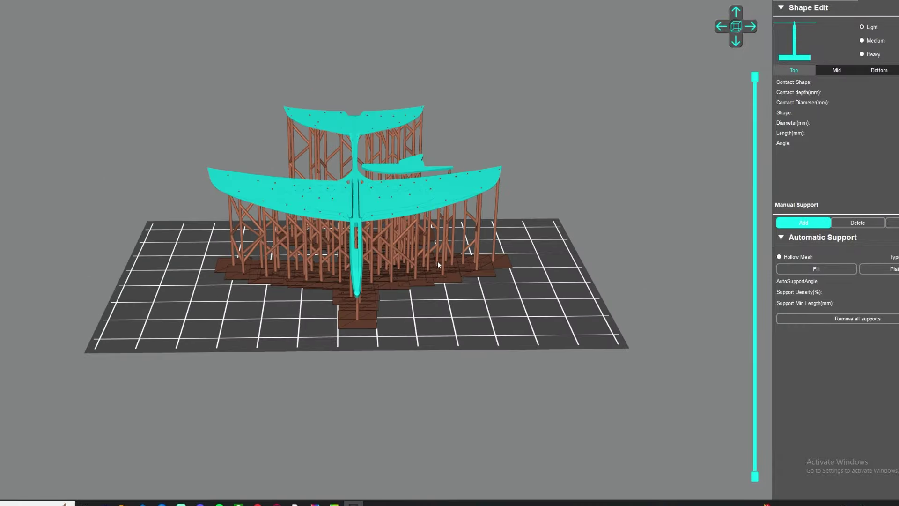